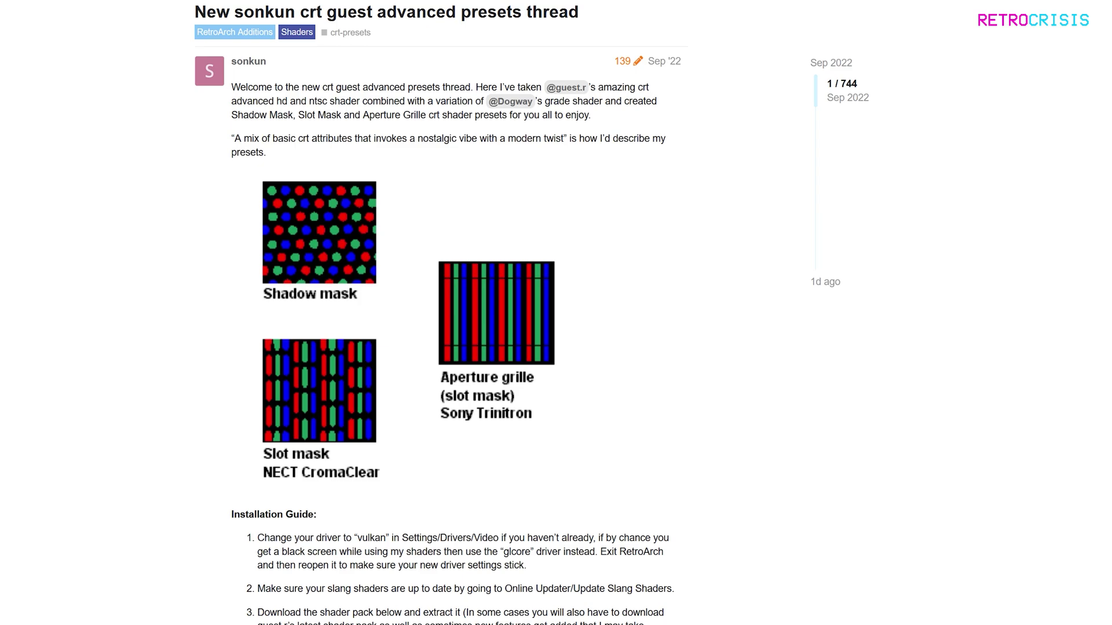
Download the Sonkun CRT guest-advanced preset pack from its MediaFire link in the forum thread.
scroll(242, 258, "down", 20)
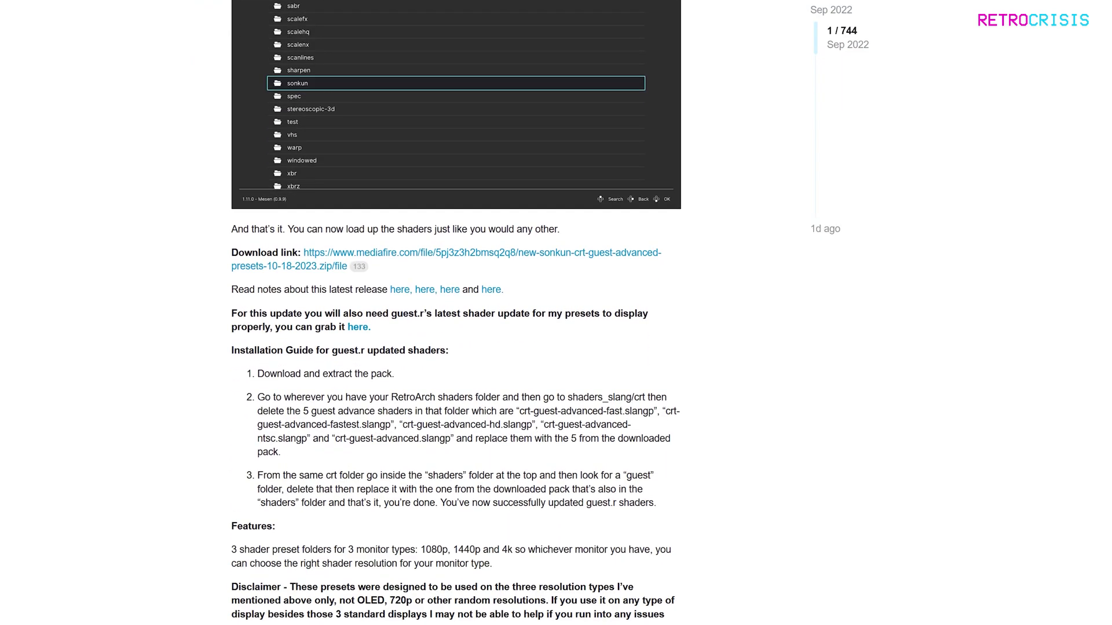
left_click_drag(244, 240, 284, 240)
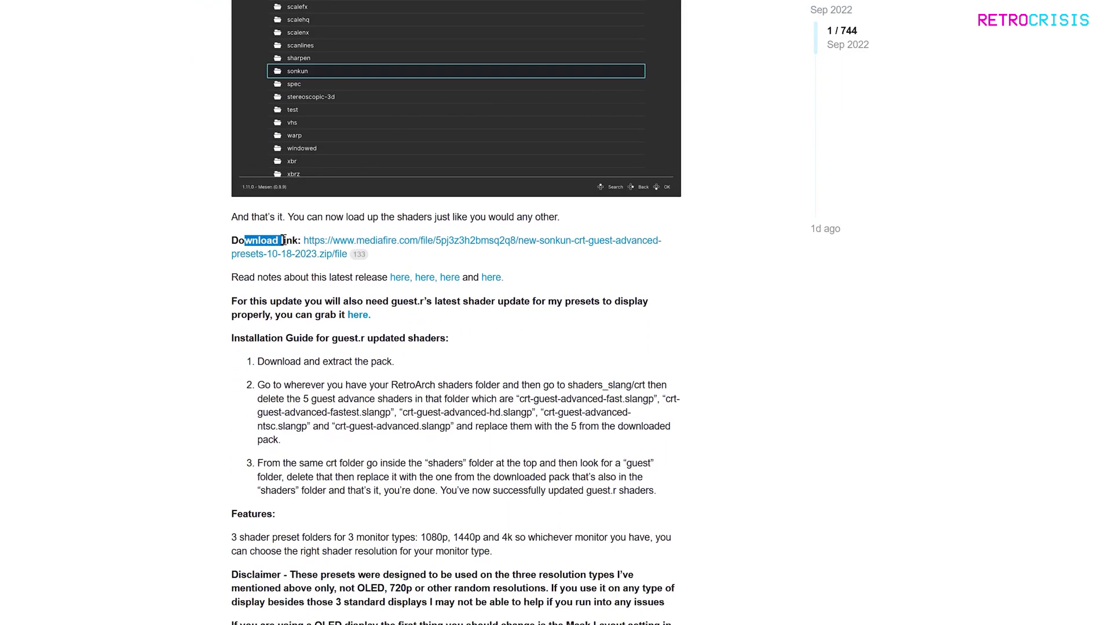
left_click(398, 245)
Download guest.r's latest crt-guest-advanced shader release from its mega.nz file page.
left_click_drag(232, 302, 447, 317)
left_click(450, 315)
left_click(355, 316)
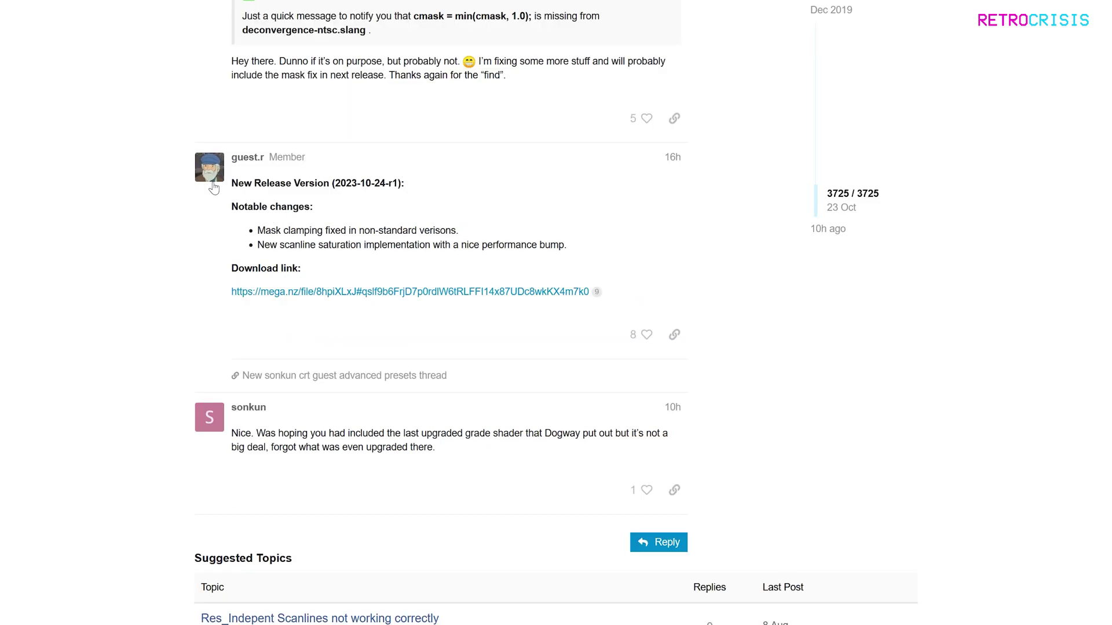
right_click(348, 293)
left_click(364, 309)
key("ctrl+Tab")
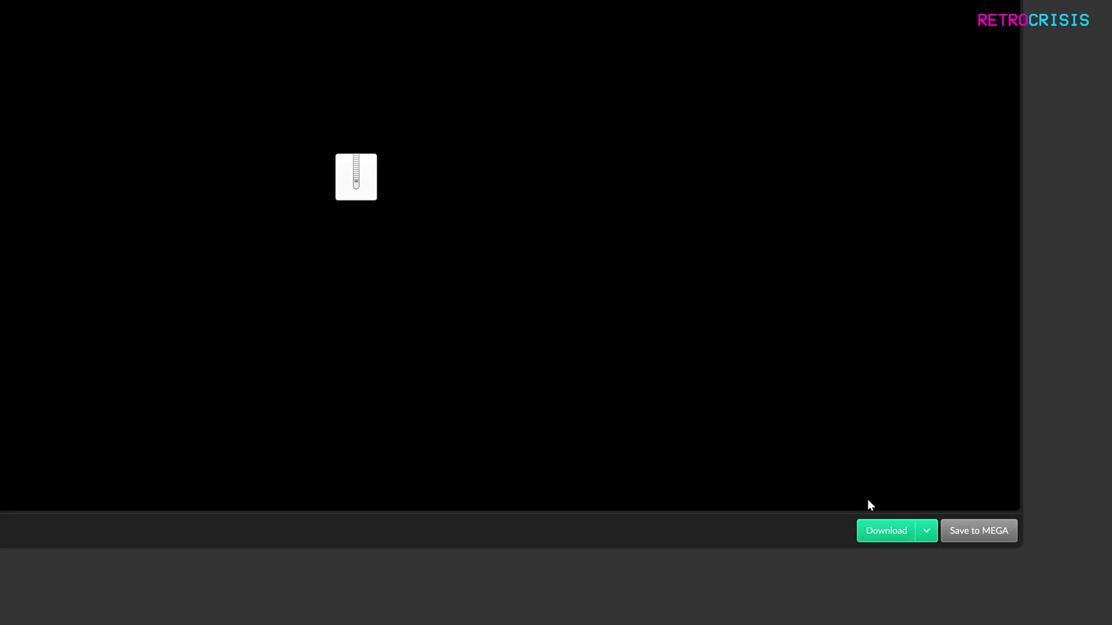
left_click(891, 539)
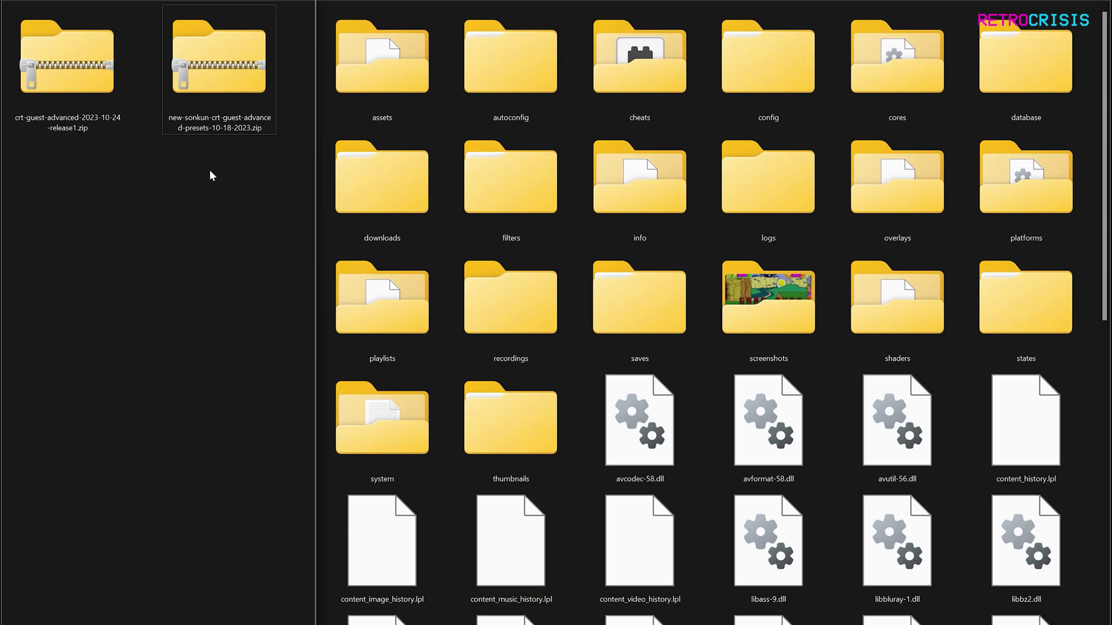
Extract both zips with 7-Zip into same-named folders, then delete the two zip files.
left_click_drag(39, 195, 254, 74)
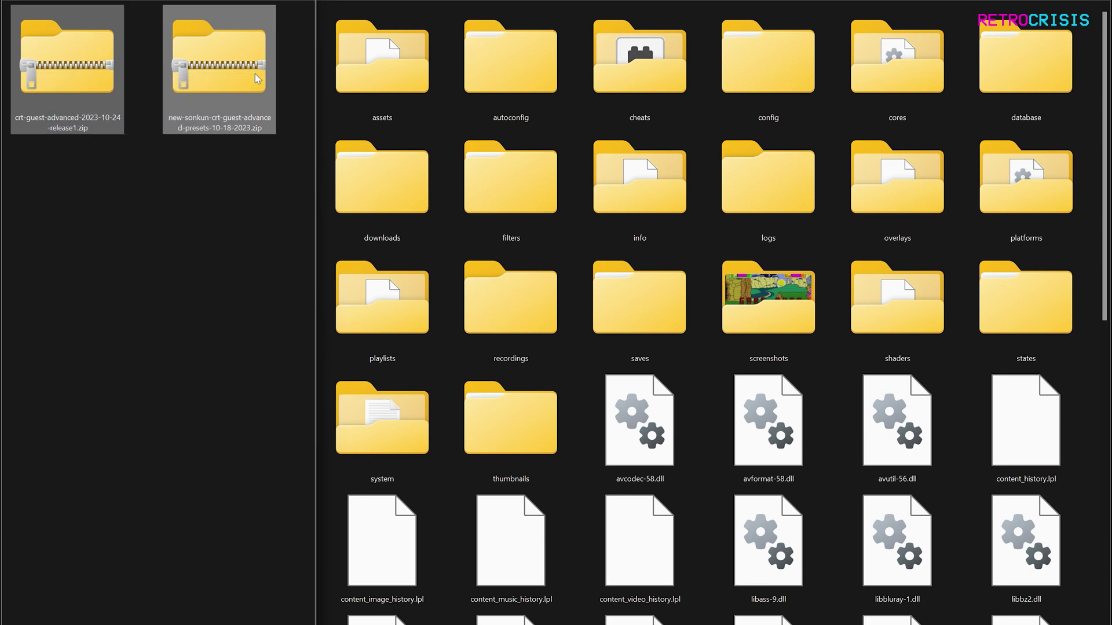
left_click(189, 204)
left_click(256, 70)
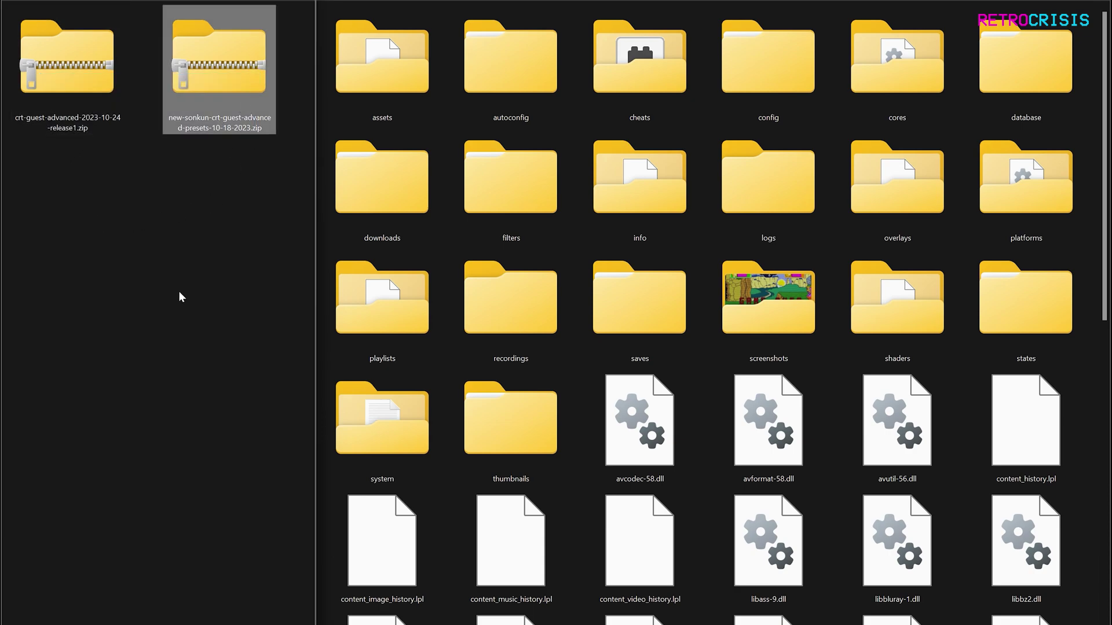
left_click(101, 71)
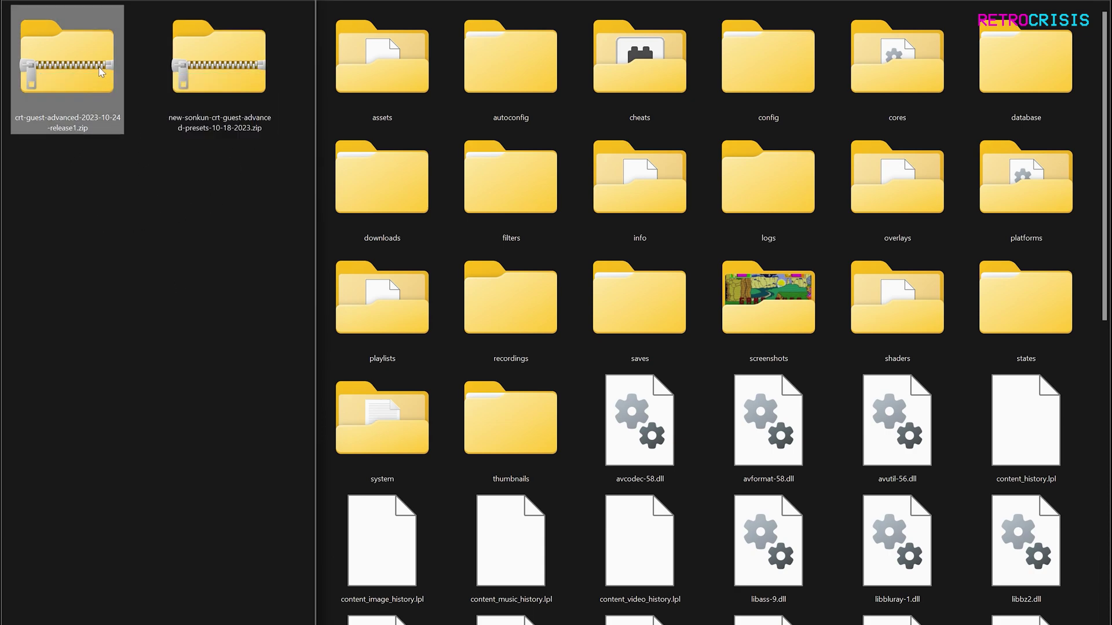
left_click(147, 393)
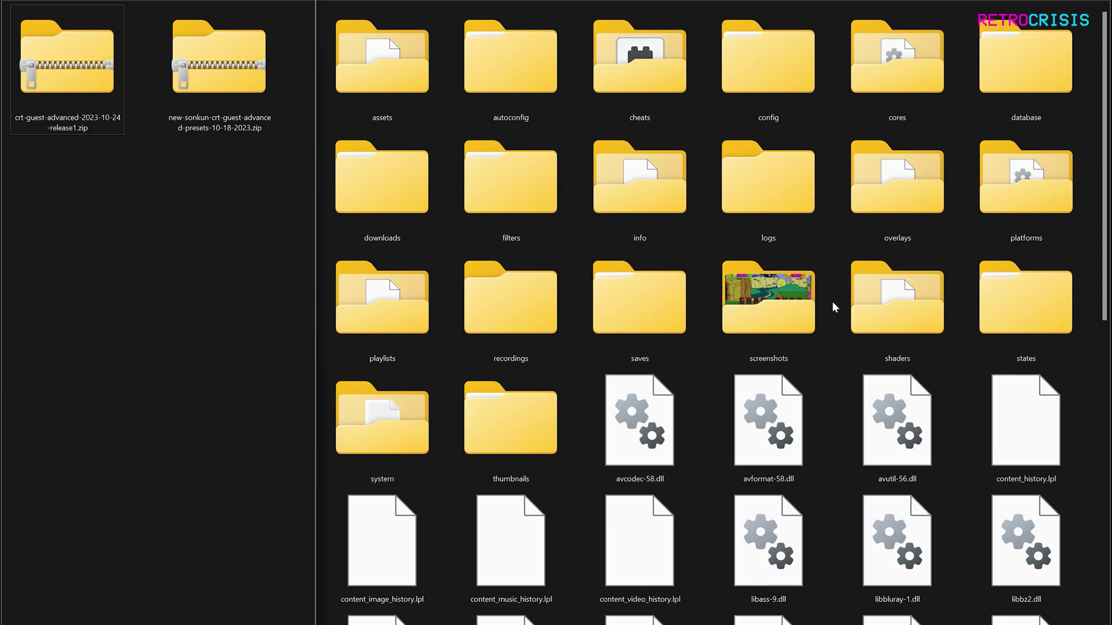
left_click_drag(221, 159, 96, 214)
mouse_move(144, 218)
left_click(270, 249)
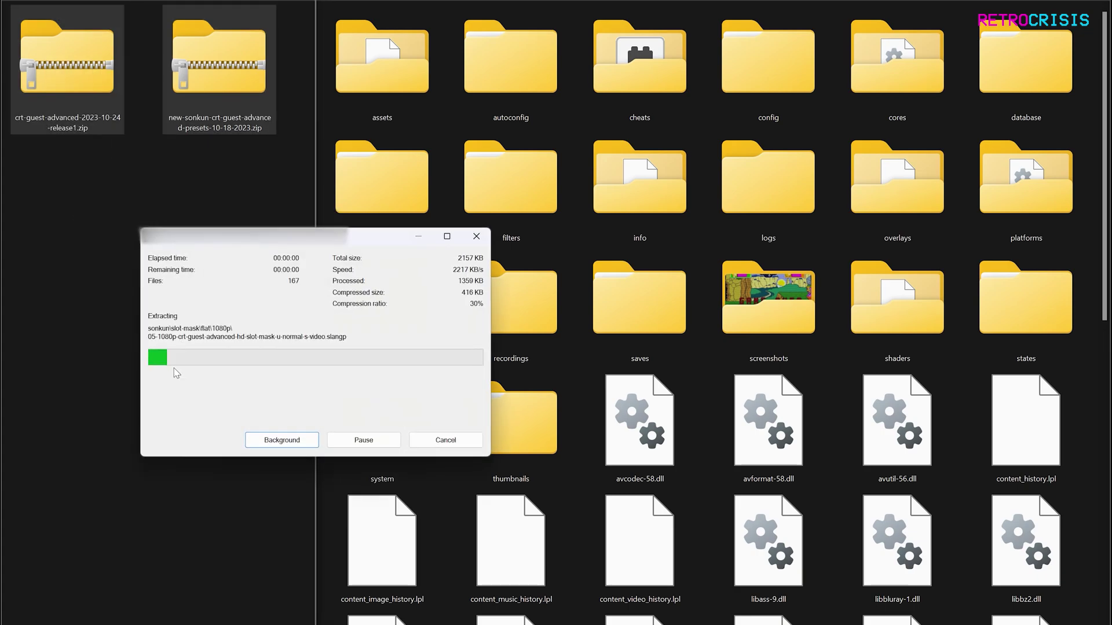
left_click_drag(243, 304, 94, 202)
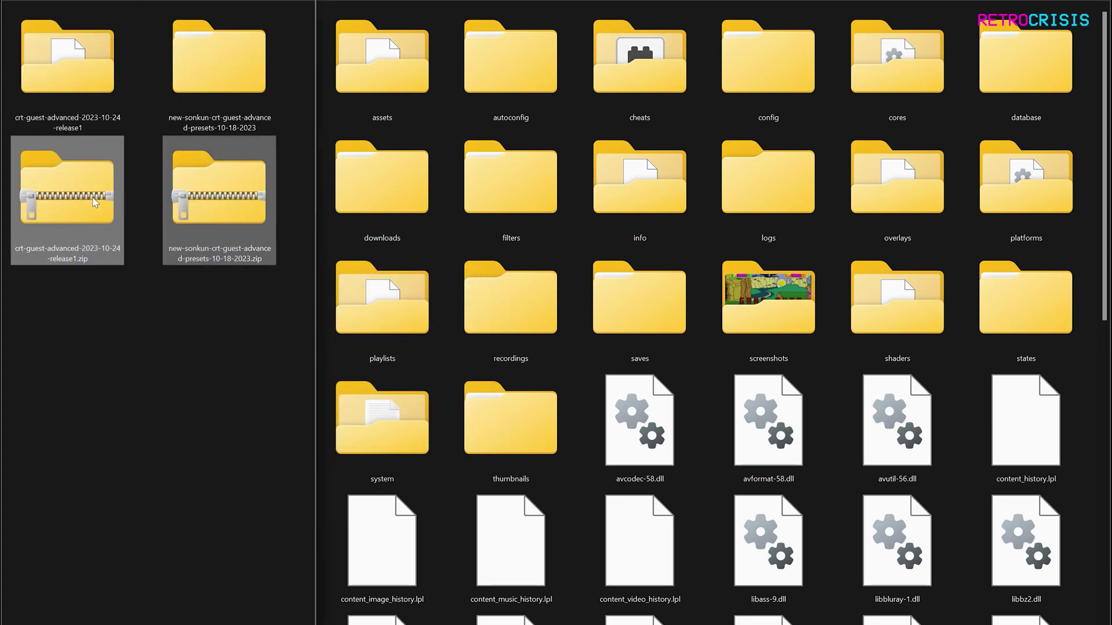
key("Delete")
Cut the sonkun folder out of the extracted new-sonkun presets folder.
left_click(206, 65)
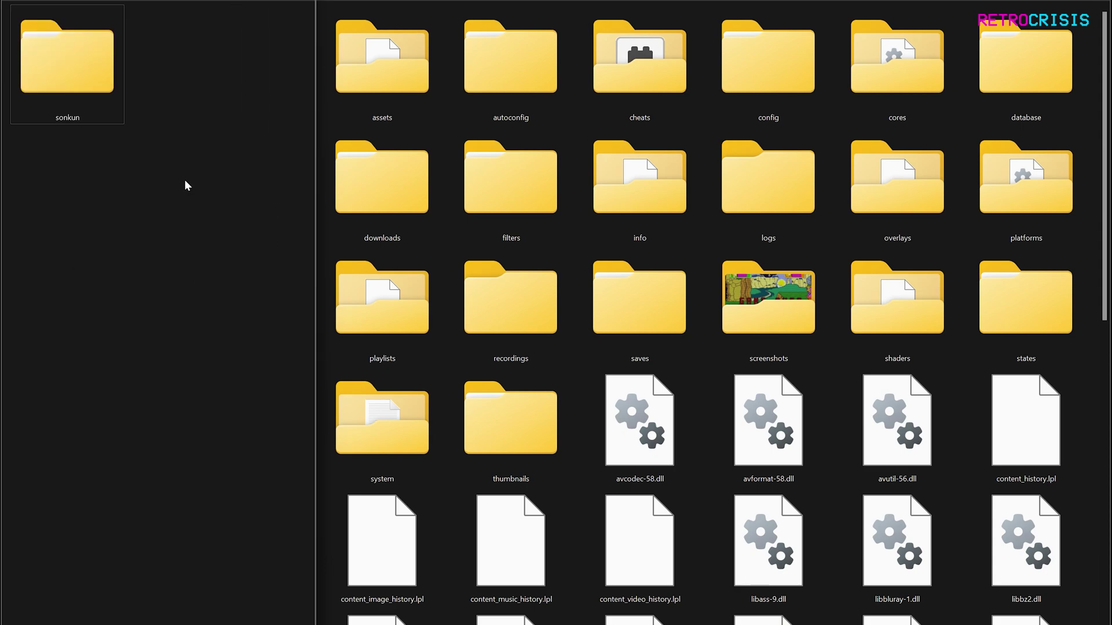
left_click_drag(185, 180, 49, 56)
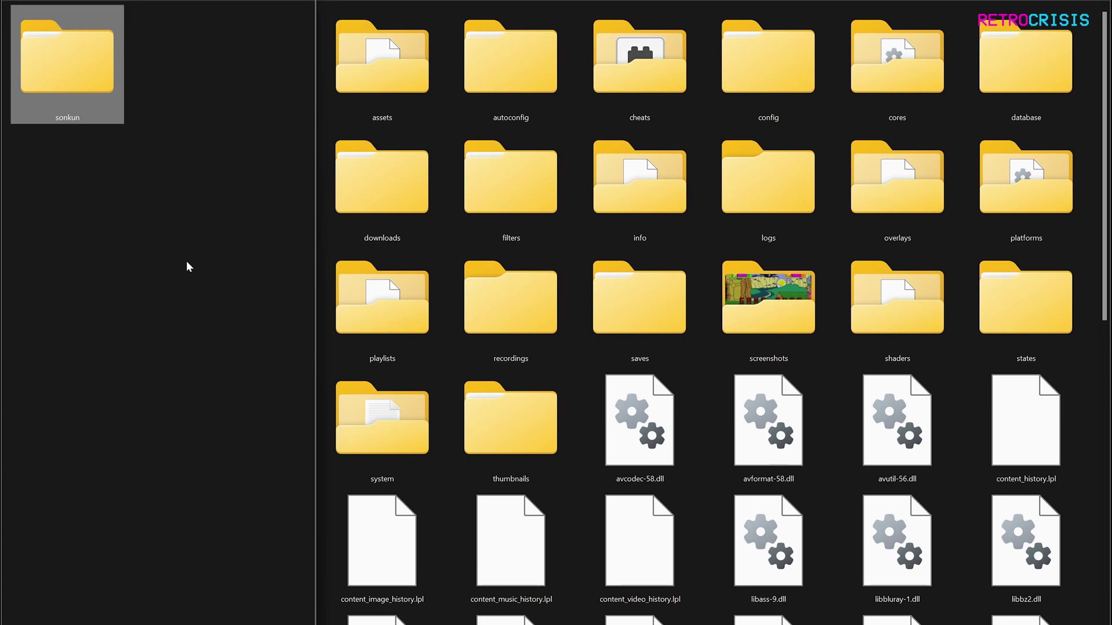
key("ctrl+x")
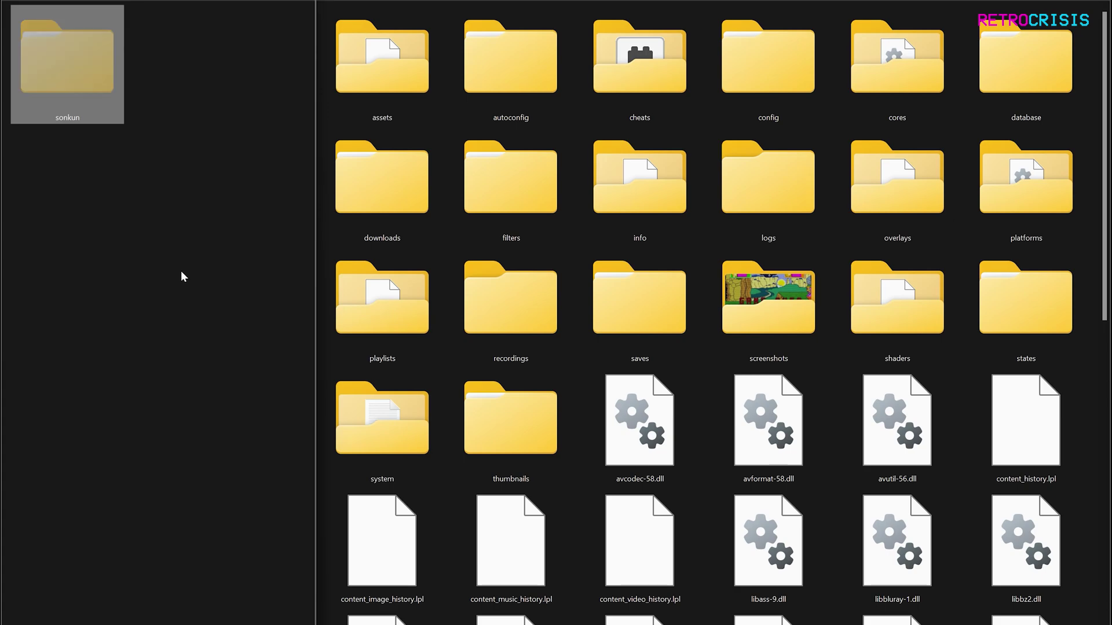
Paste sonkun into RetroArch's shaders\shaders_slang folder and open it to view its mask folders.
left_click(943, 330)
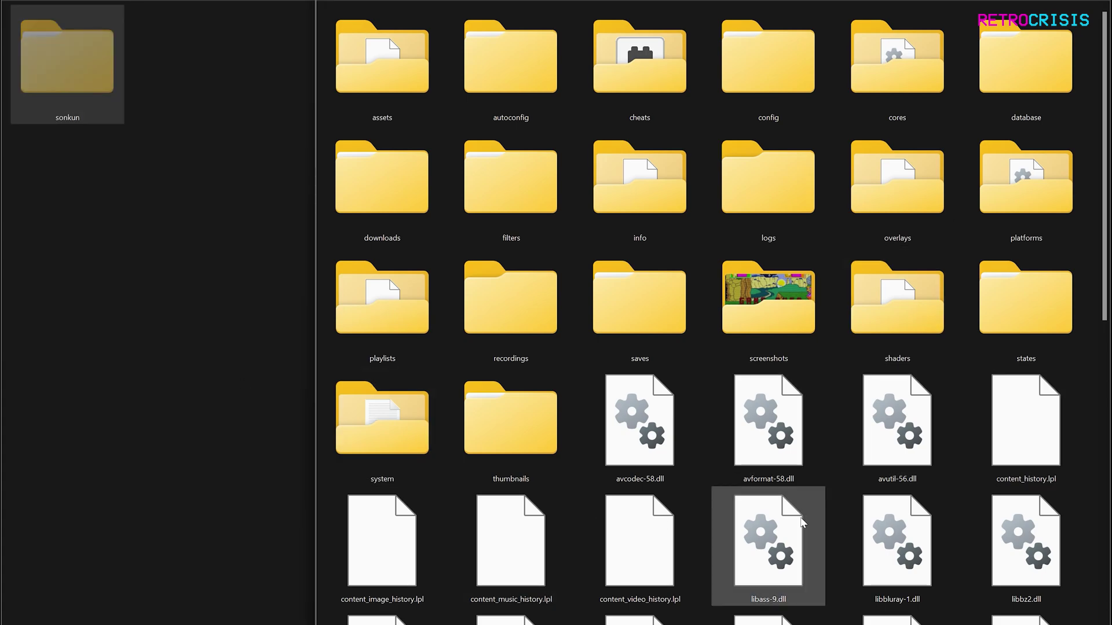
double_click(901, 317)
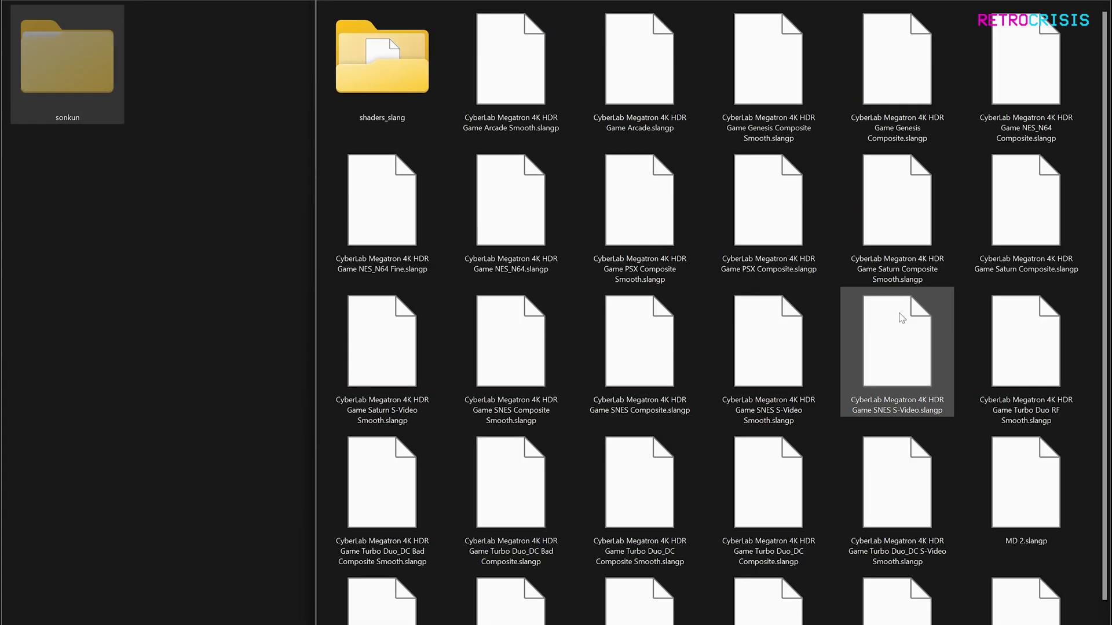
double_click(404, 72)
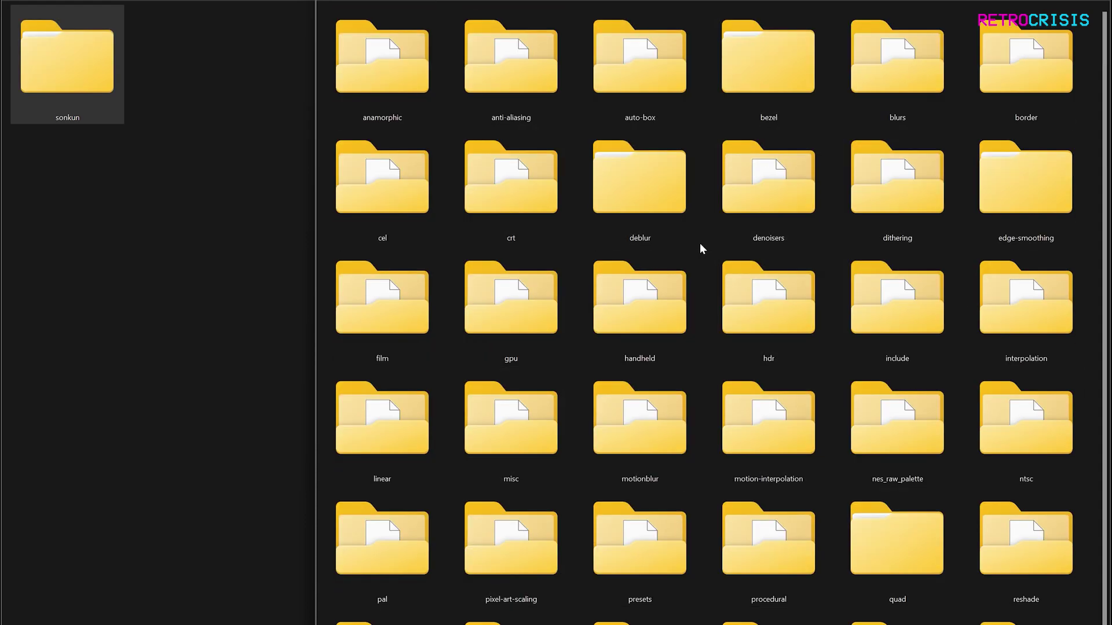
key("ctrl+v")
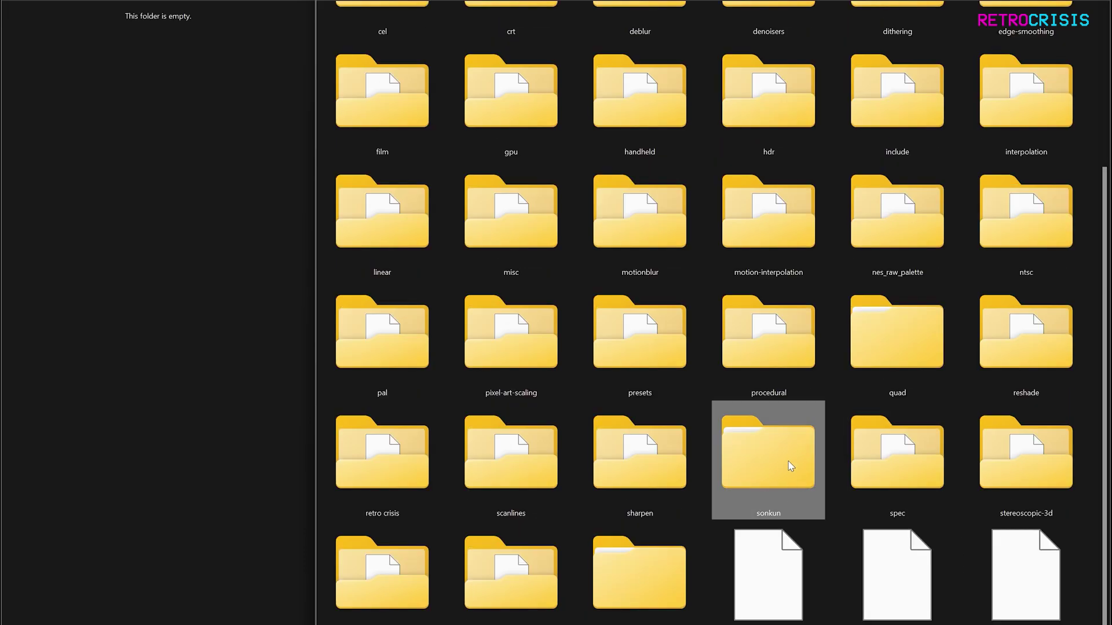
double_click(750, 447)
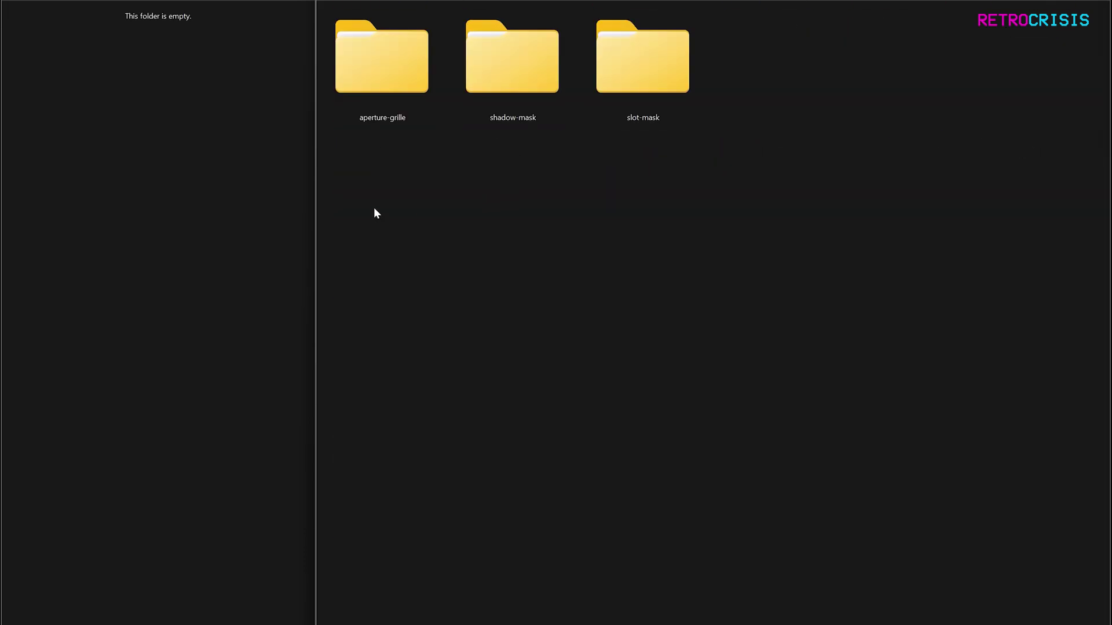
left_click_drag(383, 155, 614, 152)
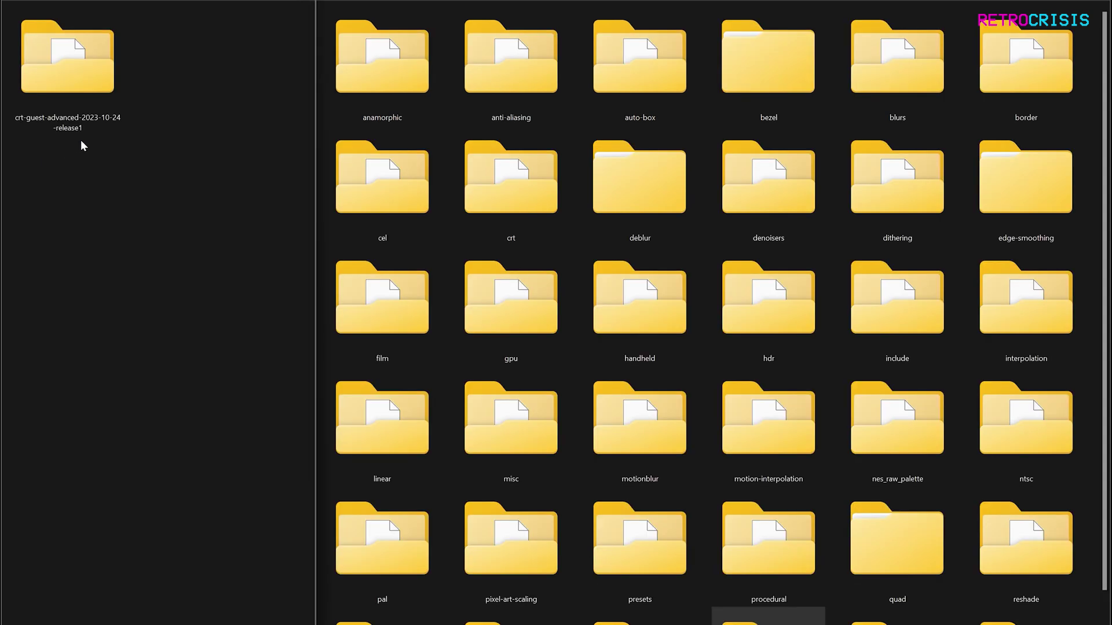
Move the crt-guest-advanced shaders folder and five presets into the crt folder, replacing existing files.
double_click(55, 65)
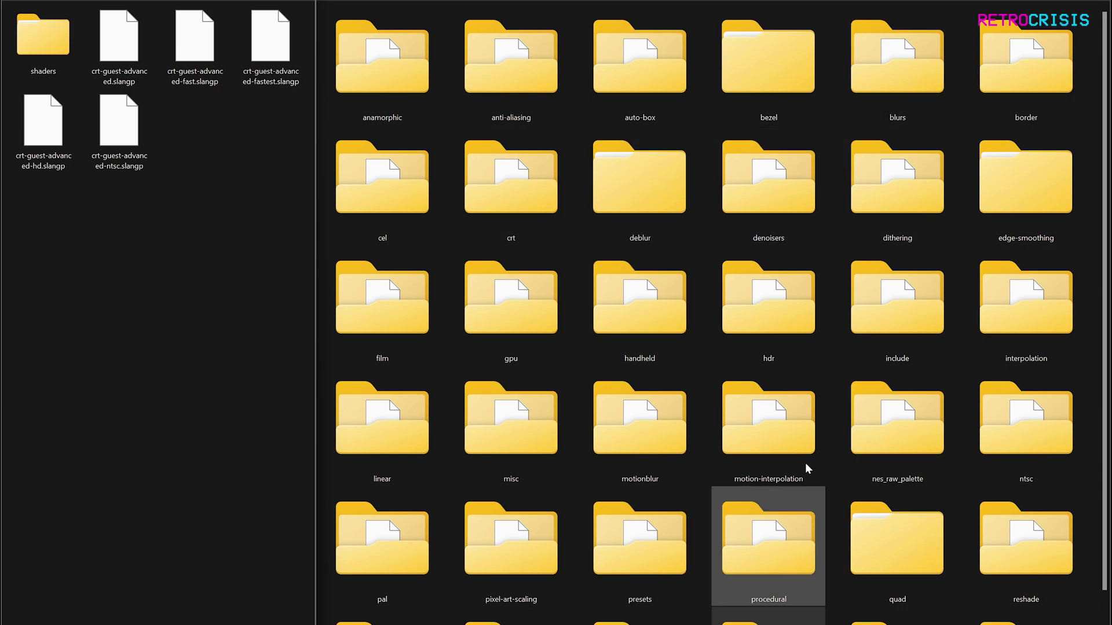
double_click(518, 196)
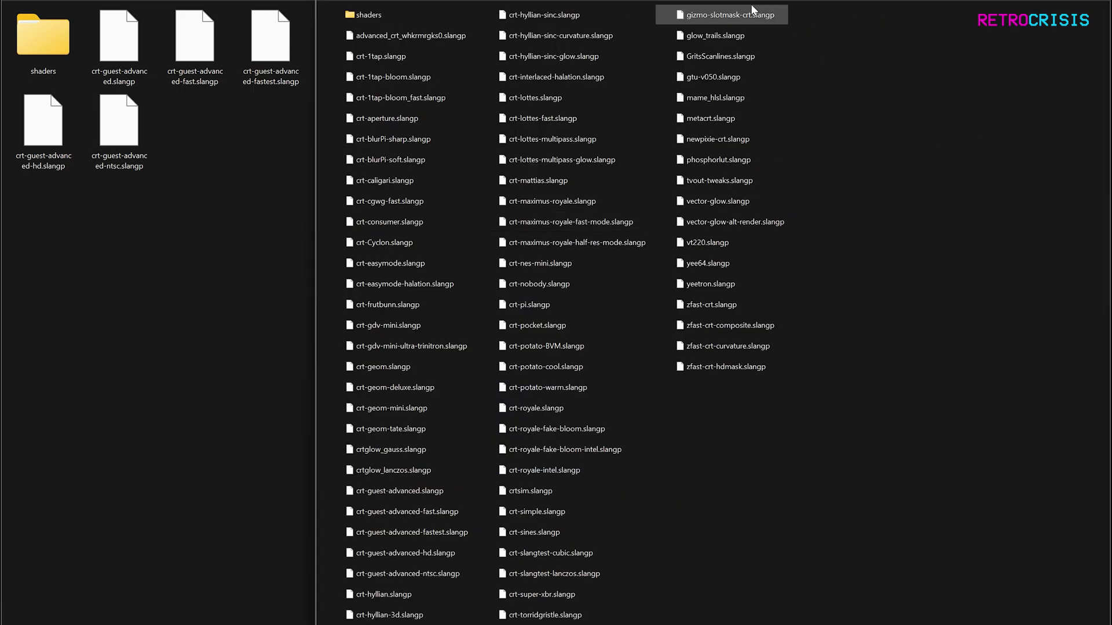
left_click_drag(34, 220, 272, 41)
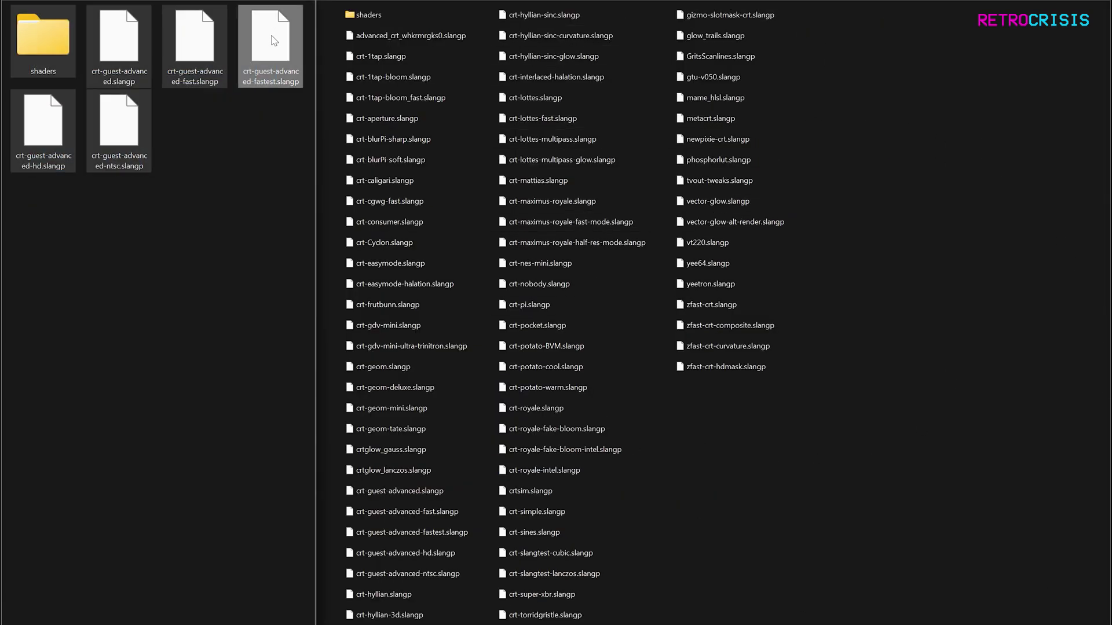
right_click(273, 39)
left_click(284, 50)
right_click(722, 434)
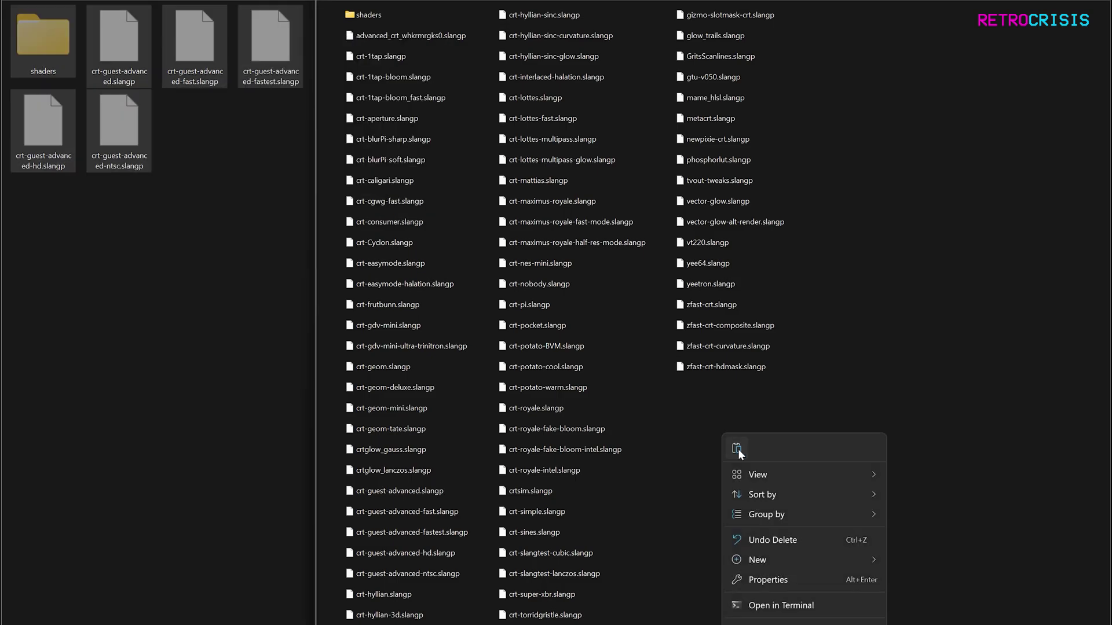
left_click(737, 449)
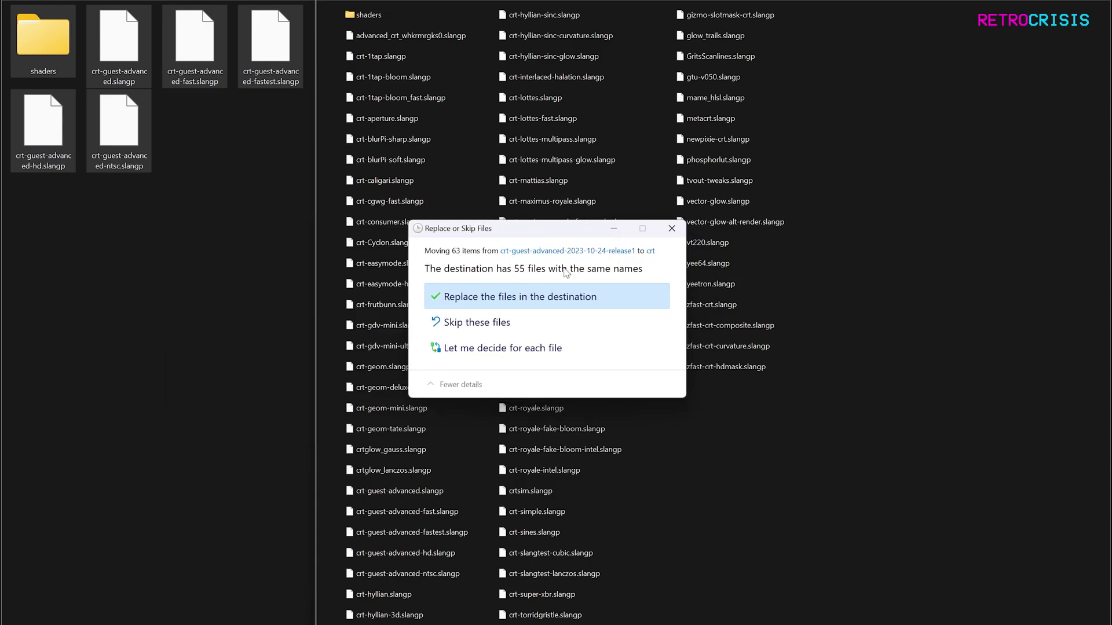
left_click(615, 295)
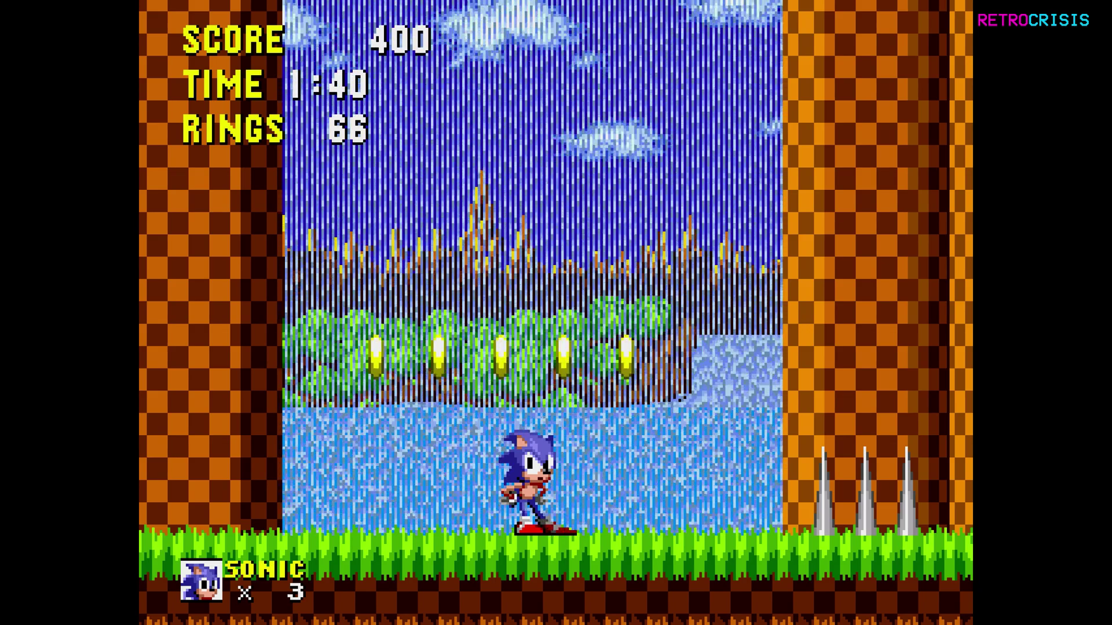
Pause the running Sonic game with the F1 menu hotkey to show the Quick Menu.
key("F1")
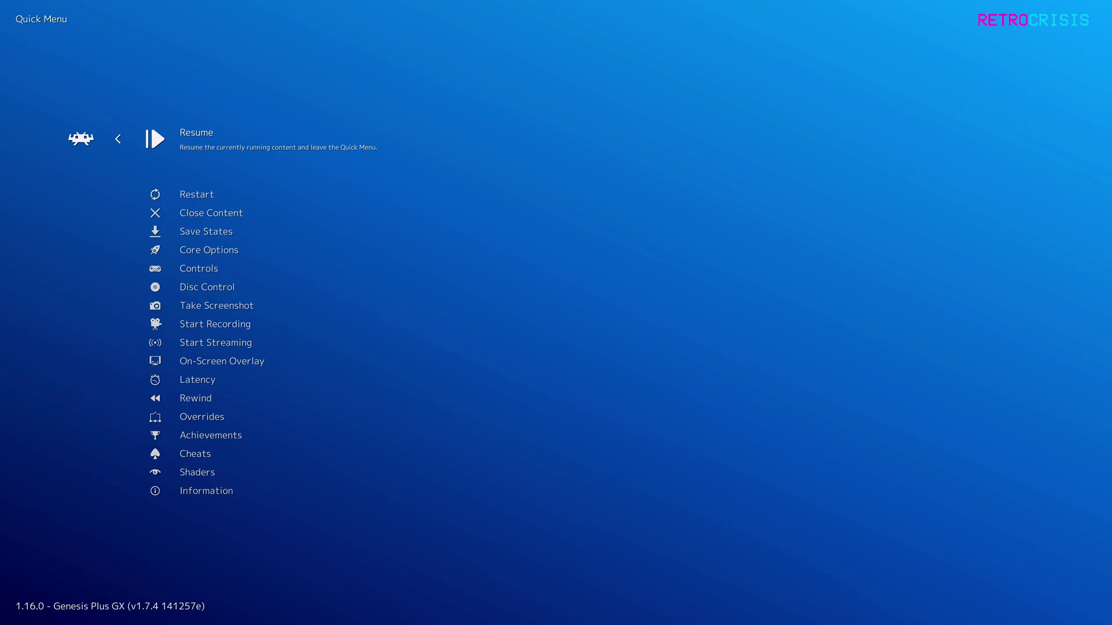
Go to Quick Menu > Shaders > Load and enter the shaders_slang folder.
key("Down")
key("Down")
key("Down")
key("Down")
key("Down")
key("Down")
key("Down")
key("Down")
key("Down")
key("Down")
key("Down")
key("Down")
key("Down")
key("Down")
key("Down")
key("Down")
key("Down")
key("Up")
key("Return")
key("Down")
key("Down")
key("Return")
Navigate into sonkun > slot-mask > curved in the preset browser.
key("Down")
key("Return")
key("Down")
key("Down")
key("Down")
key("Down")
key("Down")
key("Down")
key("Down")
key("Down")
key("Down")
key("Down")
key("Down")
key("Down")
key("Down")
key("Down")
key("Down")
key("Down")
key("Down")
key("Down")
key("Down")
key("Down")
key("Down")
key("Down")
key("Down")
key("Down")
key("Down")
key("Down")
key("Down")
key("Down")
key("Down")
key("Down")
key("Down")
key("Down")
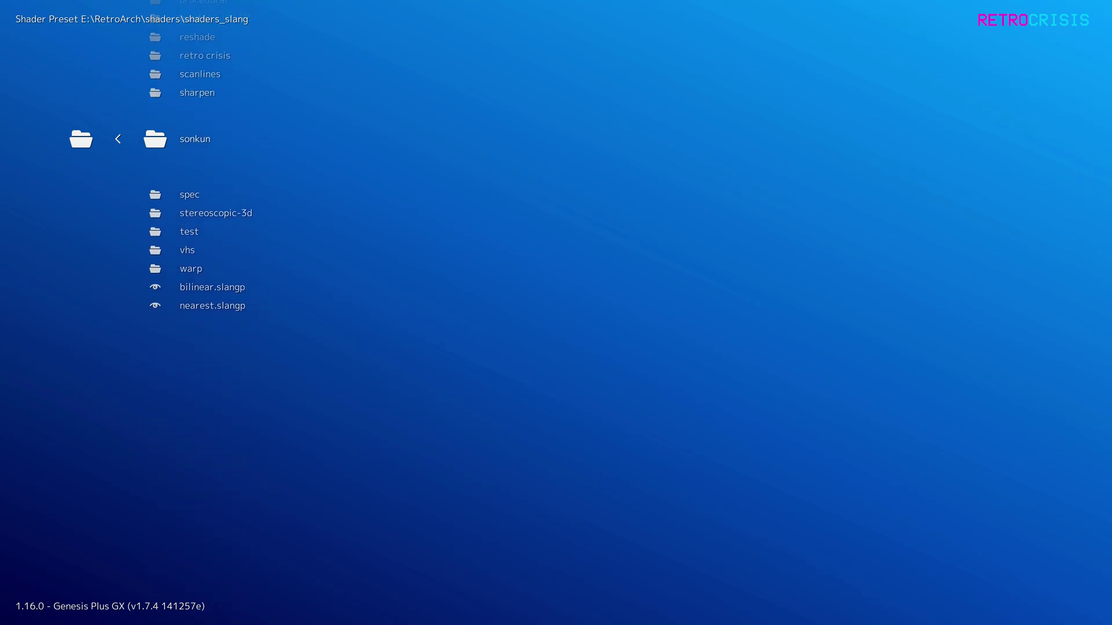
key("Return")
key("Down")
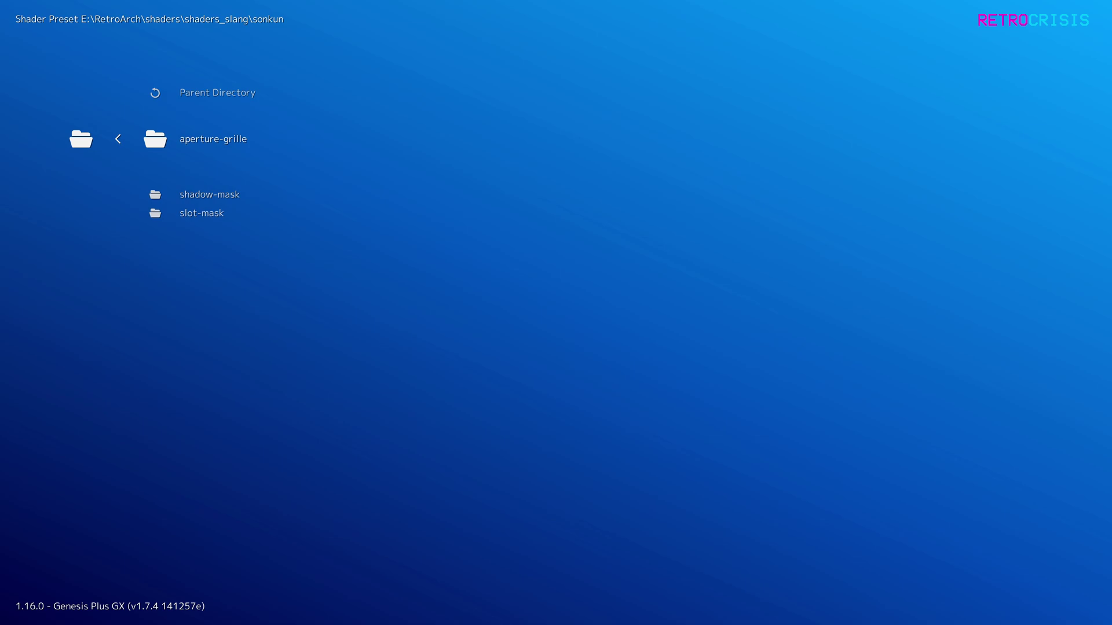
key("Down")
key("Down")
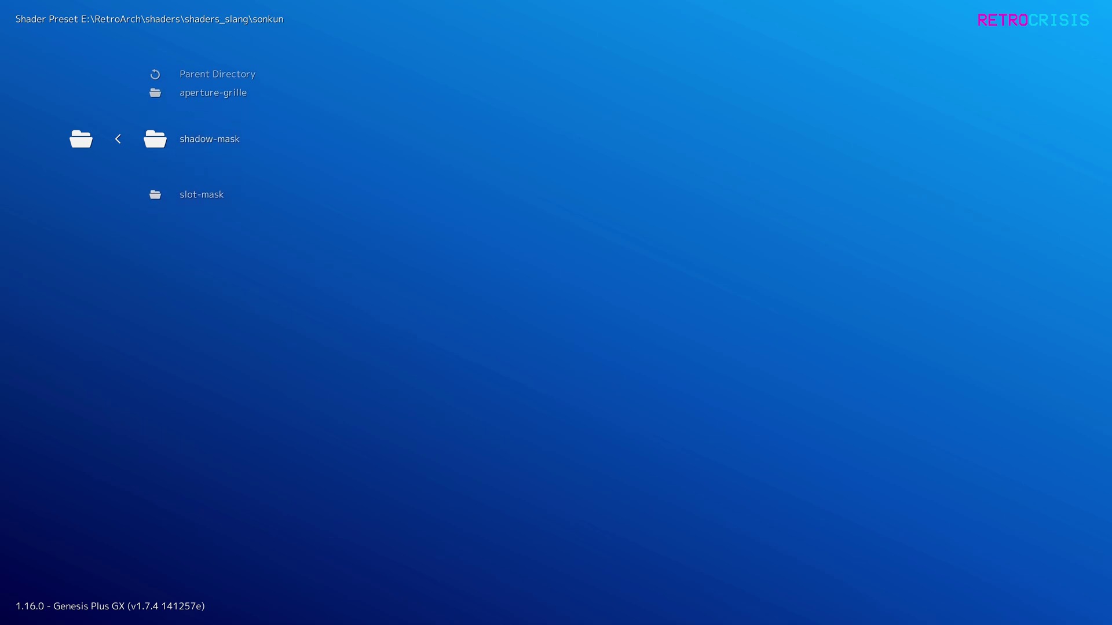
key("Return")
key("Down")
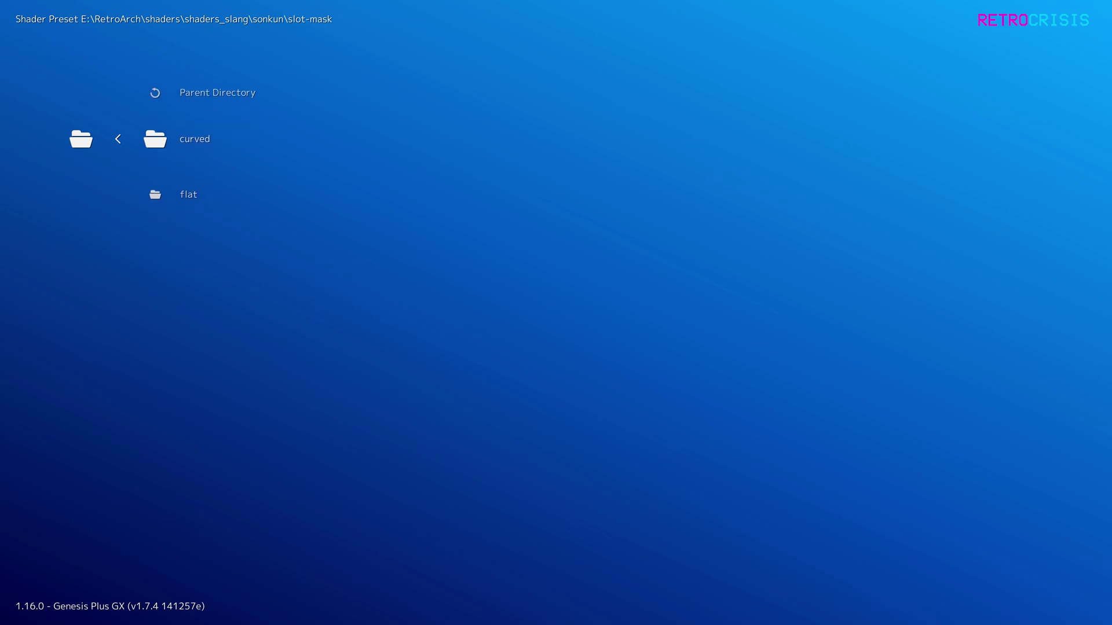
key("Return")
Open the 4k folder and browse presets 01 through 54, settling on preset 10.
key("Down")
key("Down")
key("Return")
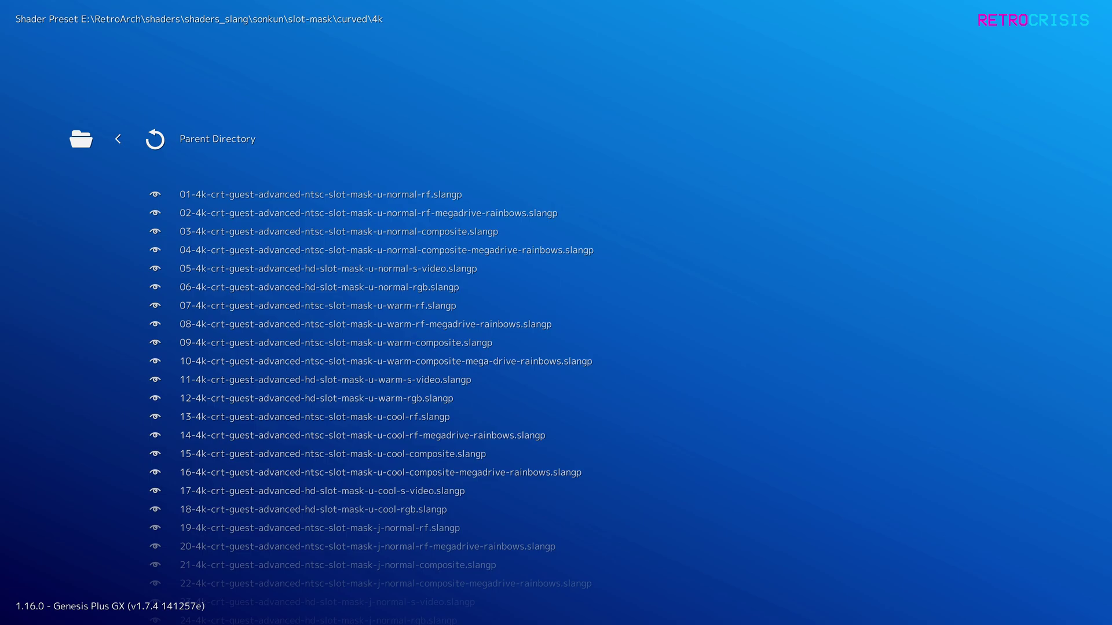
key("Down")
key("Down")
key("Down")
key("Down")
key("Down")
key("Down")
key("Down")
key("Down")
key("Down")
key("Down")
key("Down")
key("Down")
key("Down")
key("Down")
key("Down")
key("Down")
key("Down")
key("Down")
key("Down")
key("Down")
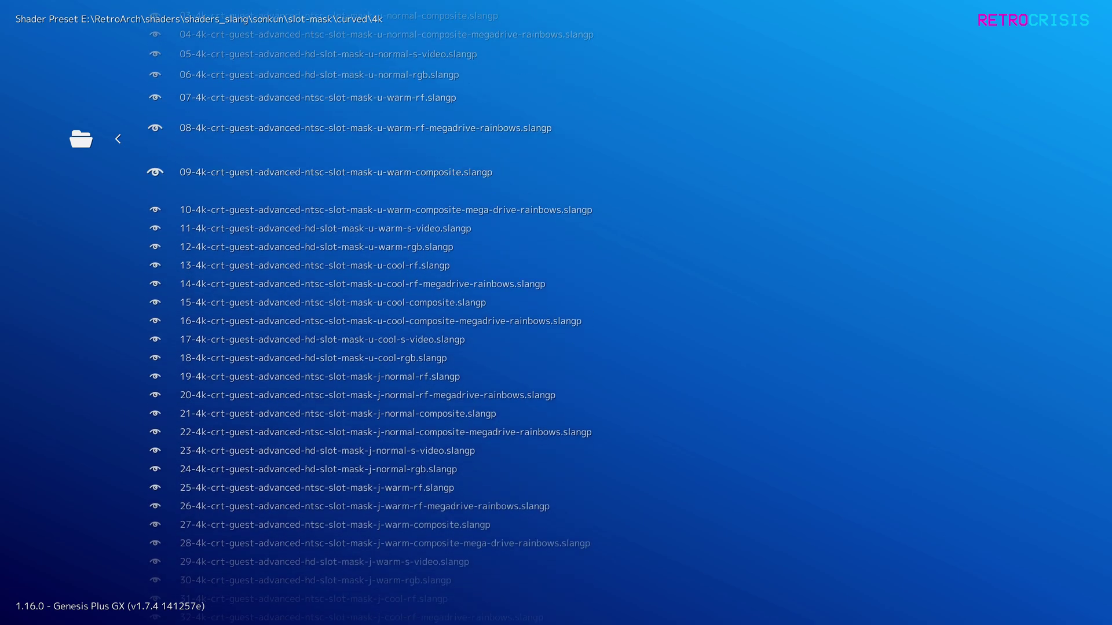
key("Down")
key("Down")
key("Down")
key("Down")
key("Down")
key("Down")
key("Down")
key("Down")
key("Down")
key("Down")
key("Down")
key("Down")
key("Down")
key("Down")
key("Down")
key("Down")
key("Down")
key("Down")
key("Down")
key("Down")
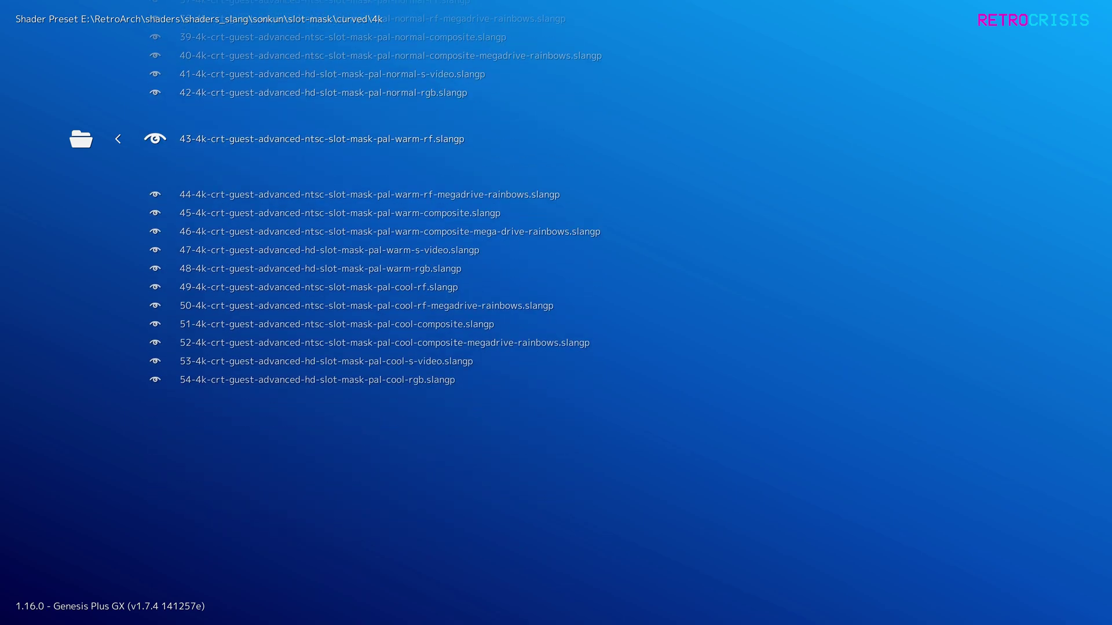
key("Up")
key("Up")
key("Up")
key("Up")
key("Up")
key("Up")
key("Up")
key("Up")
key("Up")
key("Up")
key("Up")
key("Up")
key("Up")
key("Up")
key("Up")
key("Up")
key("Up")
key("Up")
key("Up")
key("Up")
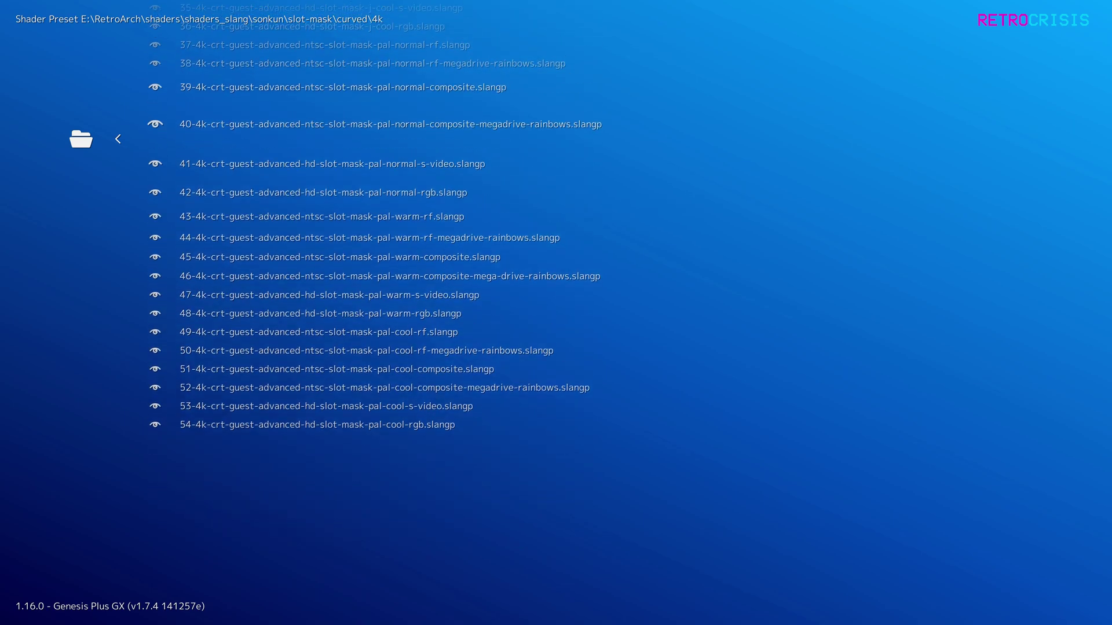
key("Up")
key("Up")
key("Up")
key("Up")
key("Up")
key("Up")
key("Up")
key("Up")
key("Up")
key("Up")
key("Up")
key("Up")
key("Up")
key("Up")
key("Up")
key("Up")
key("Up")
key("Up")
key("Up")
key("Up")
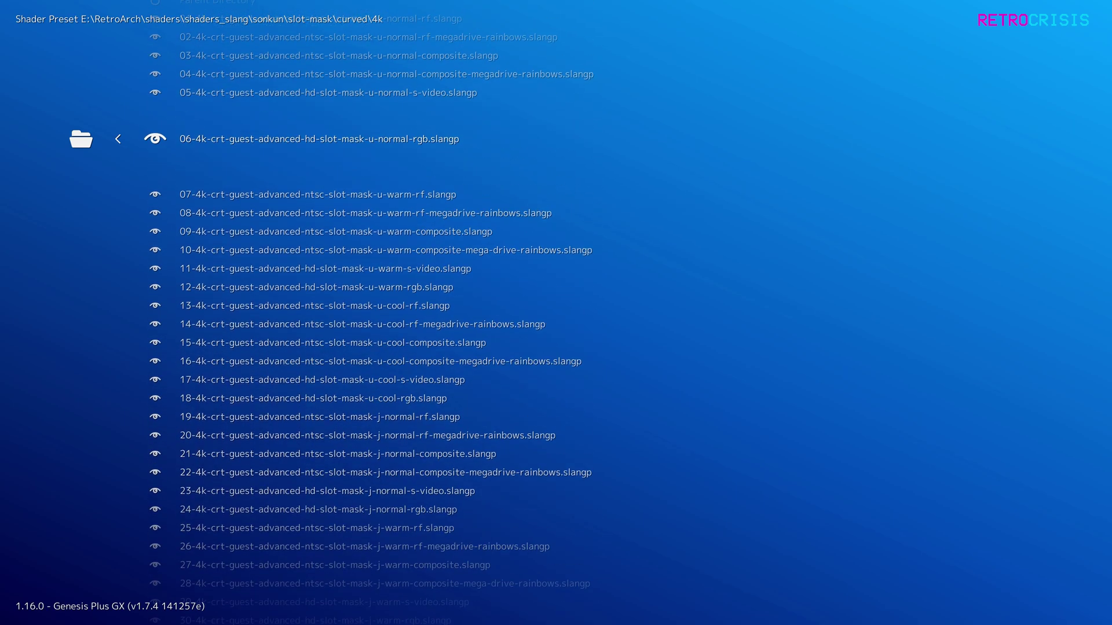
key("Down")
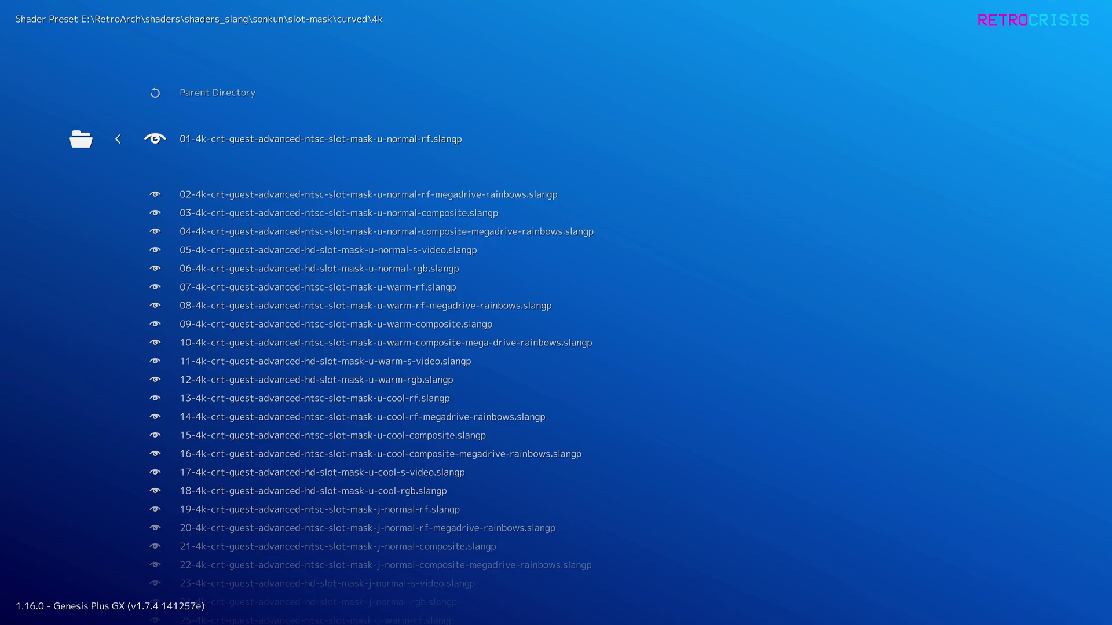
key("Down")
key("Down")
key("Down")
key("Down")
key("Down")
key("Down")
key("Down")
key("Down")
key("Down")
key("Down")
key("Down")
key("Down")
key("Up")
key("Up")
key("Up")
key("Down")
key("Up")
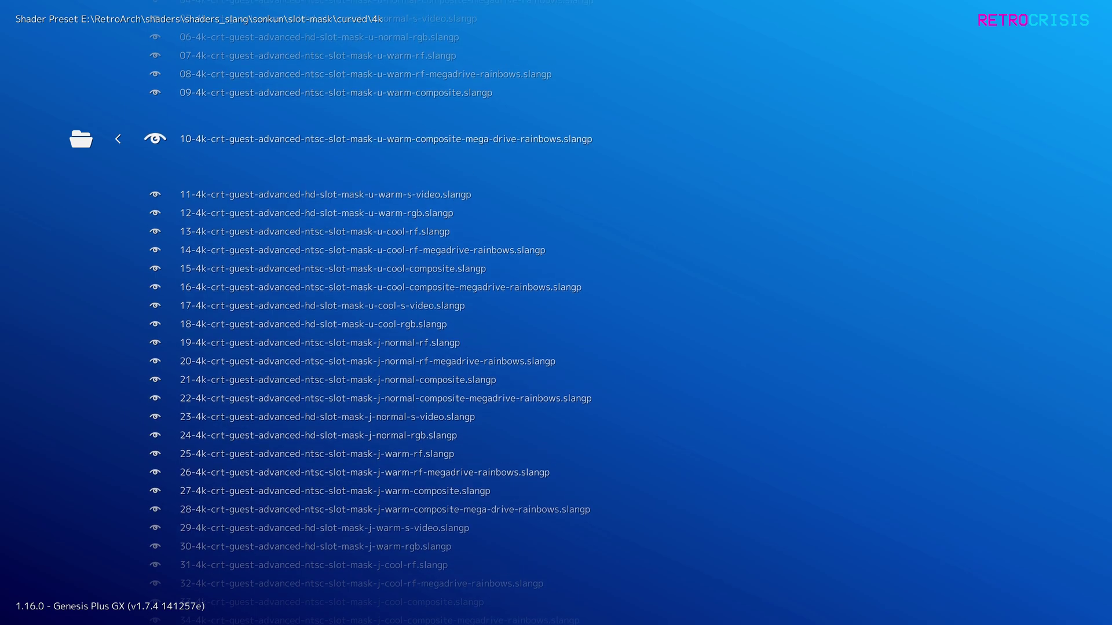